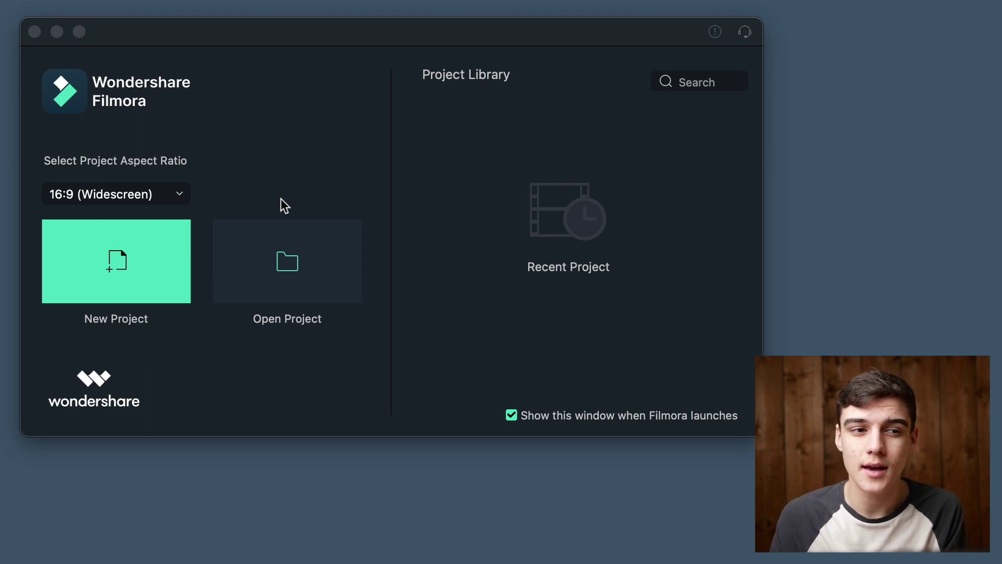
- Create a new 16:9 widescreen project, then widen the media folder list and resize the media area against the preview
{"action": "left_click", "coordinate": [282, 198]}
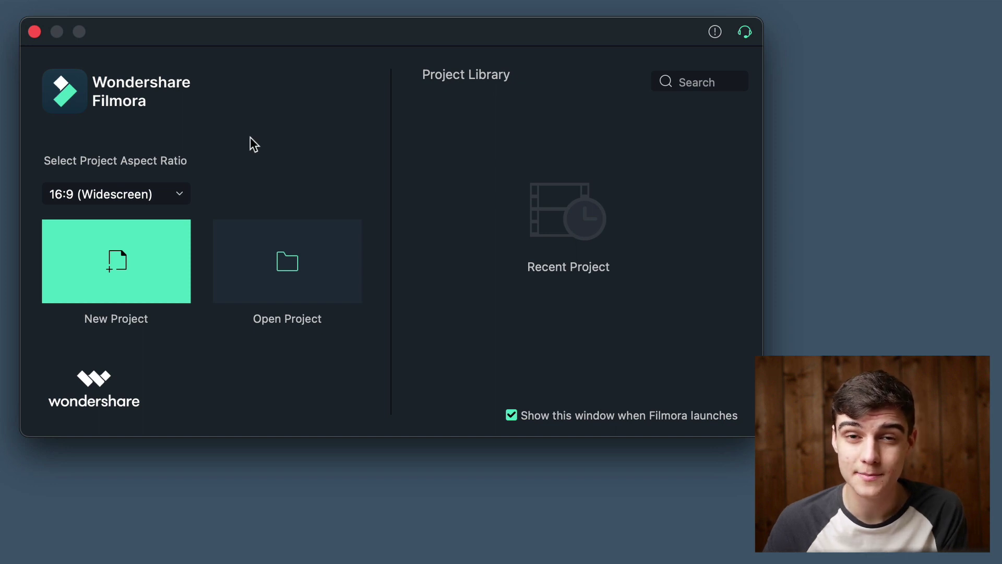
{"action": "left_click", "coordinate": [180, 195]}
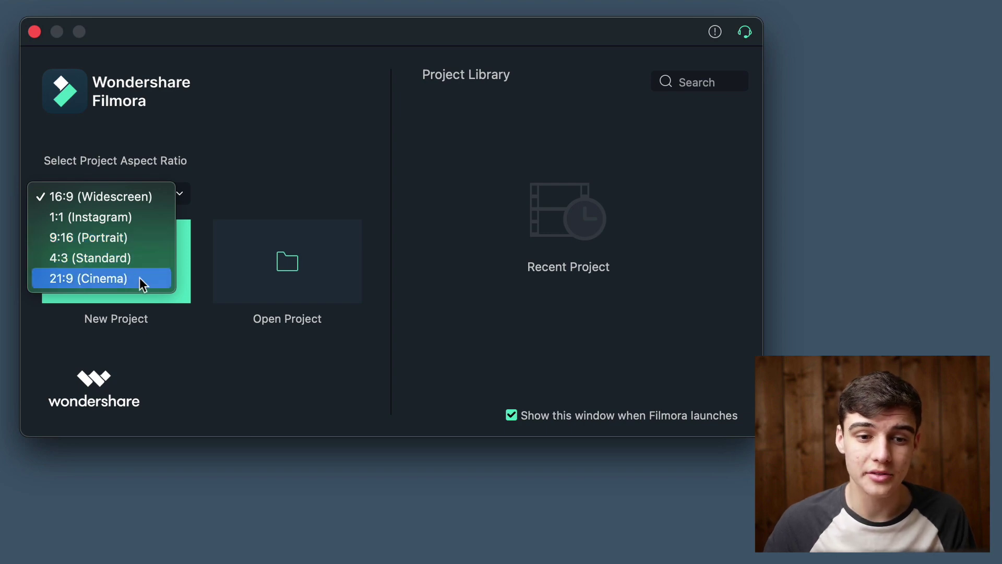
{"action": "left_click", "coordinate": [130, 200]}
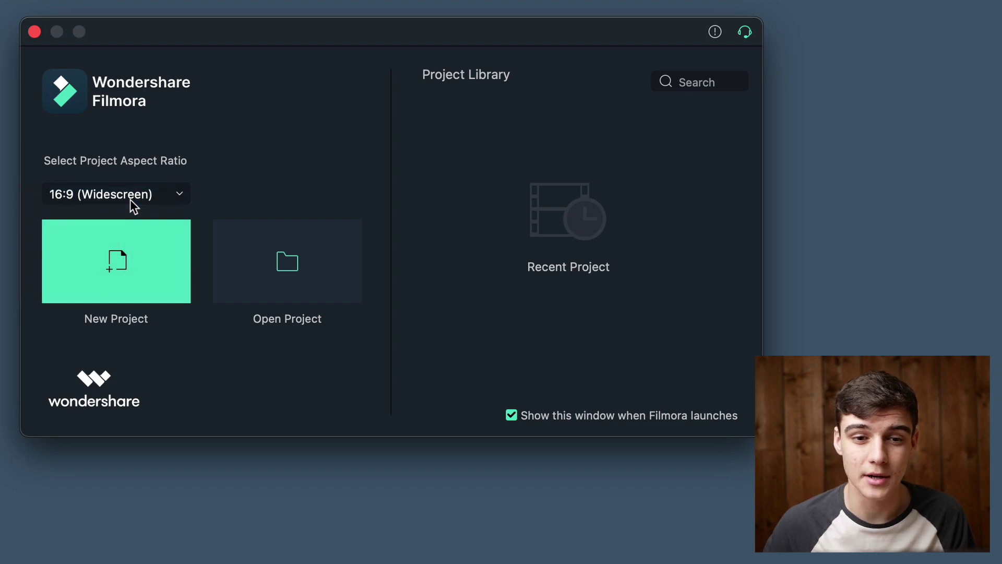
{"action": "left_click", "coordinate": [133, 277]}
{"action": "mouse_move", "coordinate": [489, 134]}
{"action": "left_mouse_down"}
{"action": "mouse_move", "coordinate": [403, 136]}
{"action": "mouse_move", "coordinate": [541, 135]}
{"action": "mouse_move", "coordinate": [499, 135]}
{"action": "left_mouse_up"}
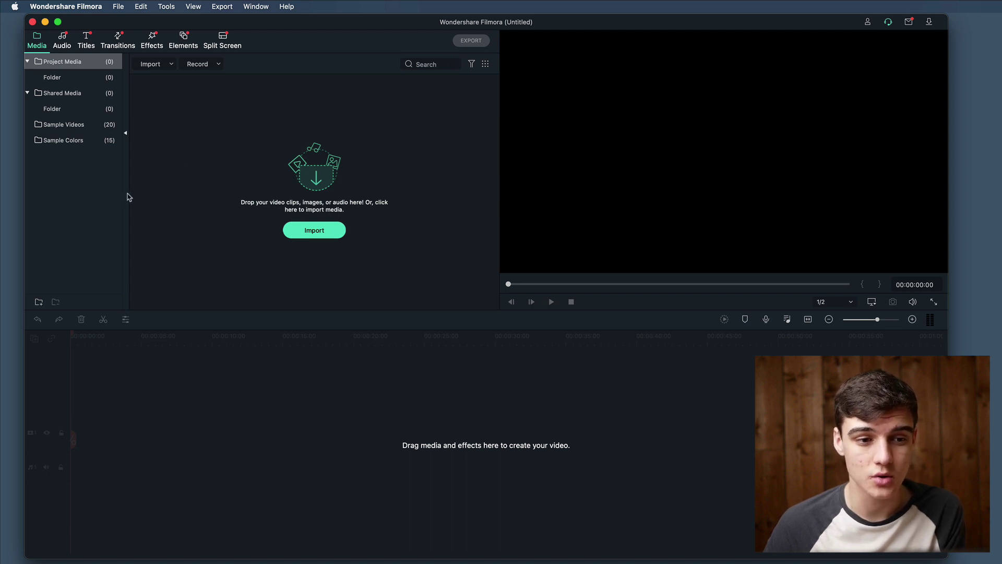
{"action": "mouse_move", "coordinate": [125, 193]}
{"action": "left_mouse_down"}
{"action": "mouse_move", "coordinate": [244, 194]}
{"action": "mouse_move", "coordinate": [117, 195]}
{"action": "left_mouse_up"}
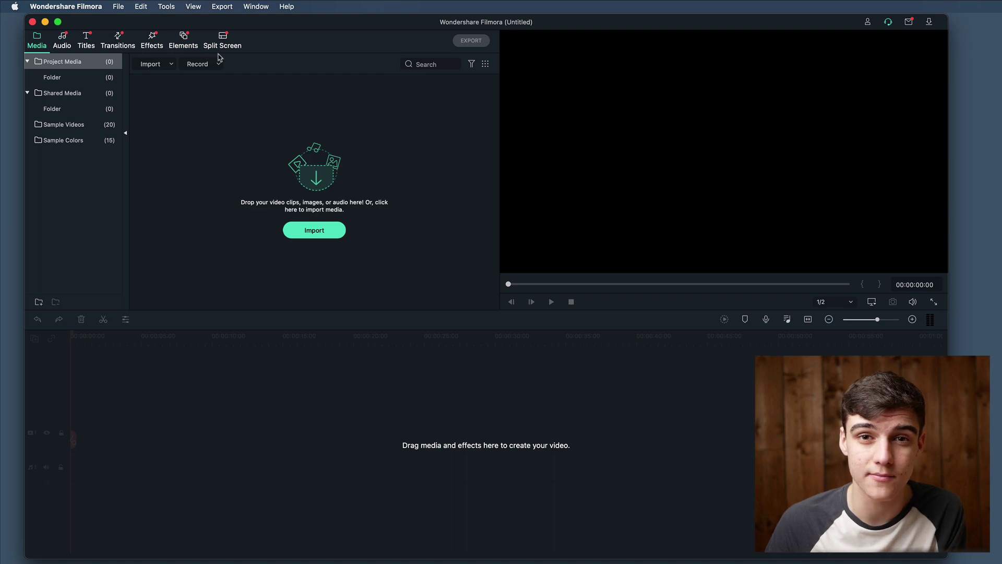
- In Preferences, try System Default and Light Mode appearance, then settle on Dark Mode
{"action": "key", "text": "super+comma"}
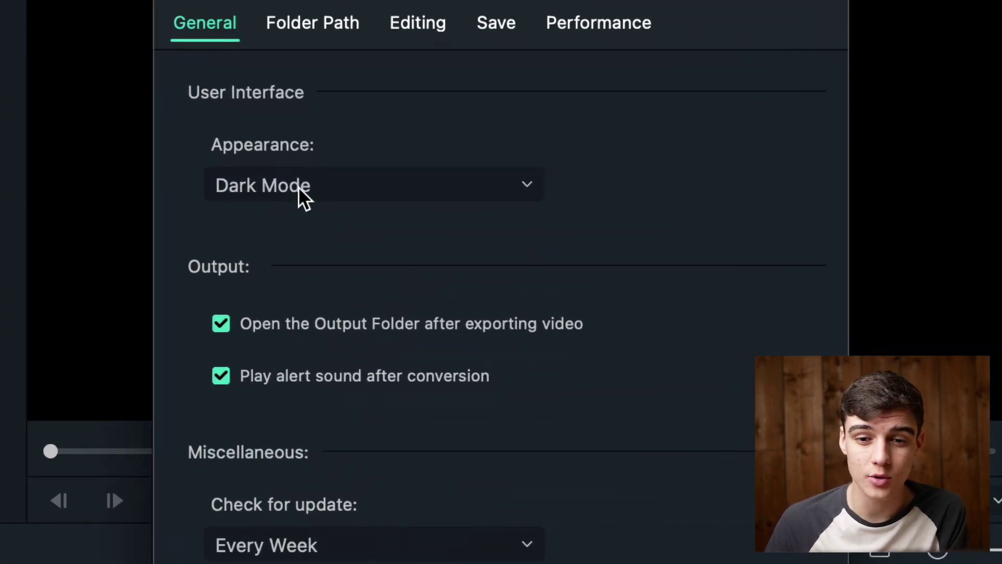
{"action": "left_click", "coordinate": [345, 187]}
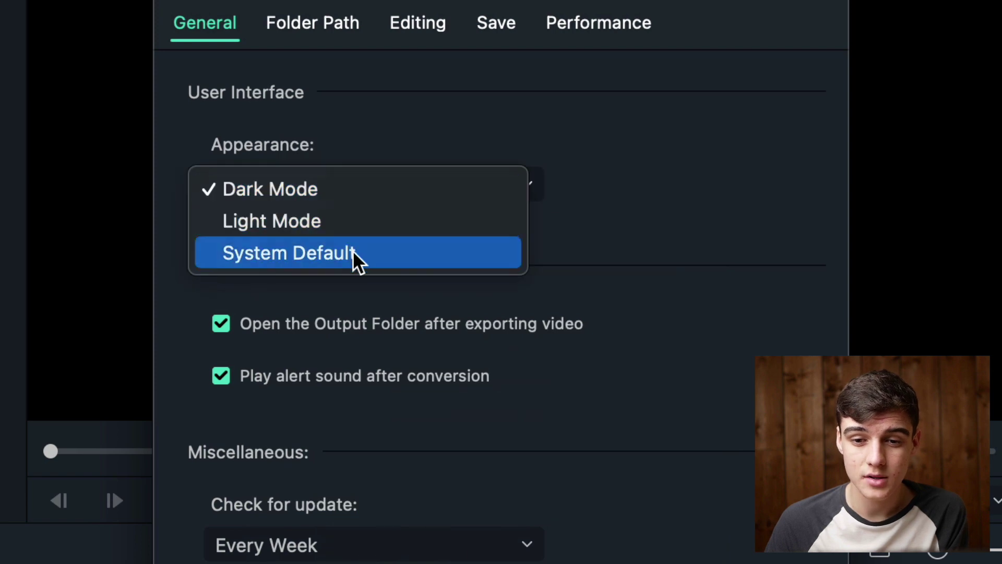
{"action": "left_click", "coordinate": [353, 251]}
{"action": "left_click", "coordinate": [358, 192]}
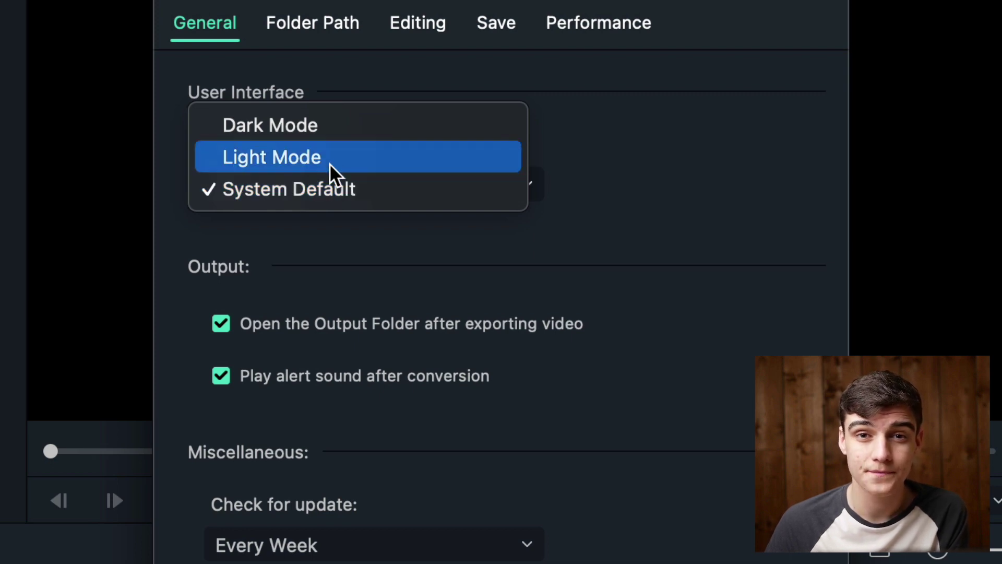
{"action": "left_click", "coordinate": [330, 160]}
{"action": "left_click", "coordinate": [463, 128]}
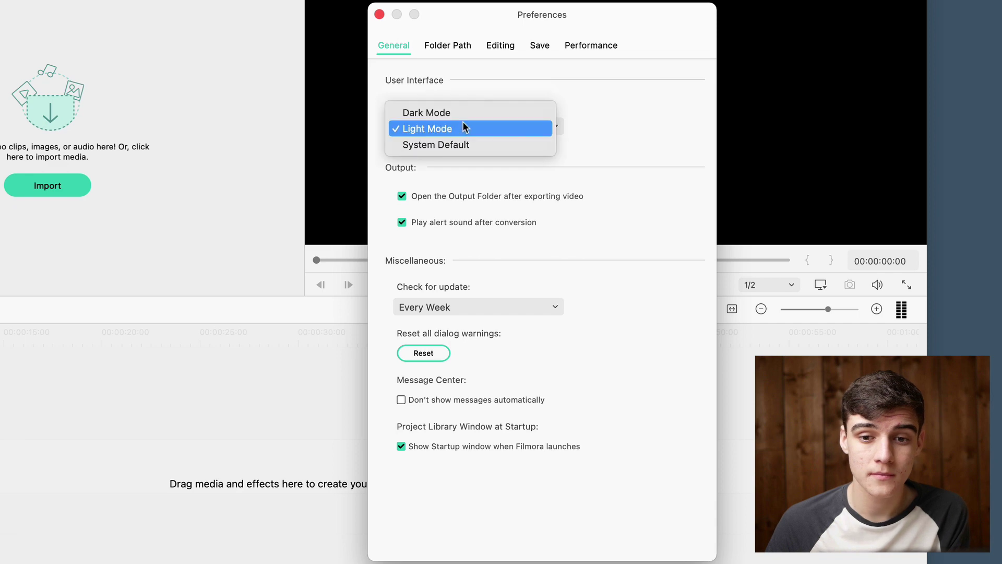
{"action": "left_click", "coordinate": [462, 113]}
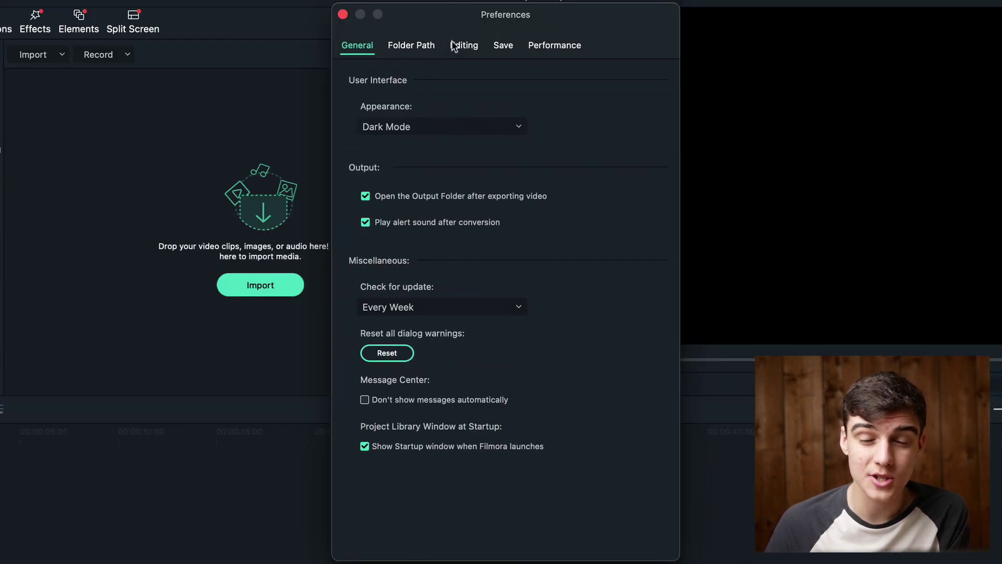
- Keep Editing photo duration in seconds, then check Save settings with 5-minute automatic backup
{"action": "left_click", "coordinate": [465, 48]}
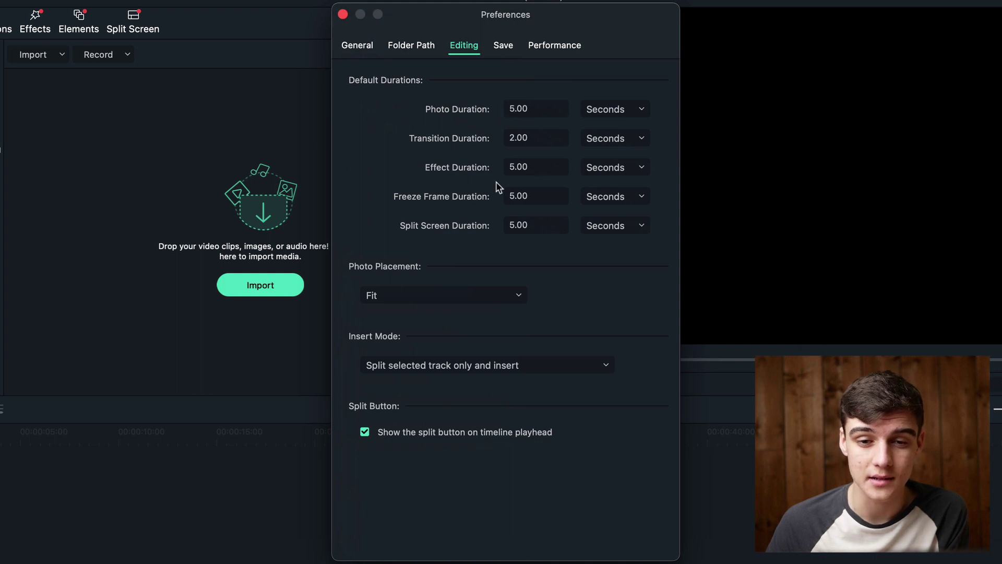
{"action": "left_click", "coordinate": [645, 110]}
{"action": "left_click", "coordinate": [544, 106]}
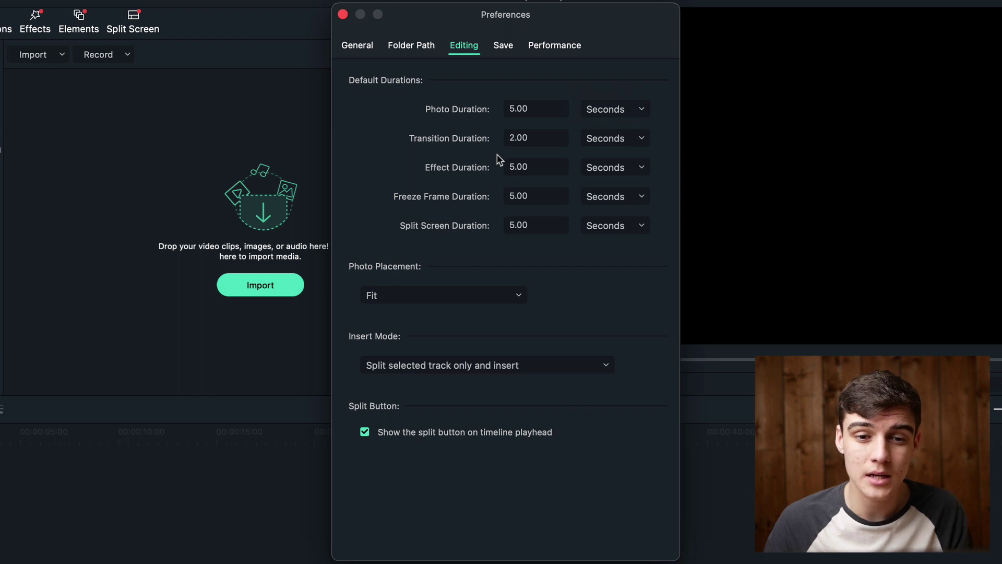
{"action": "left_click", "coordinate": [504, 46]}
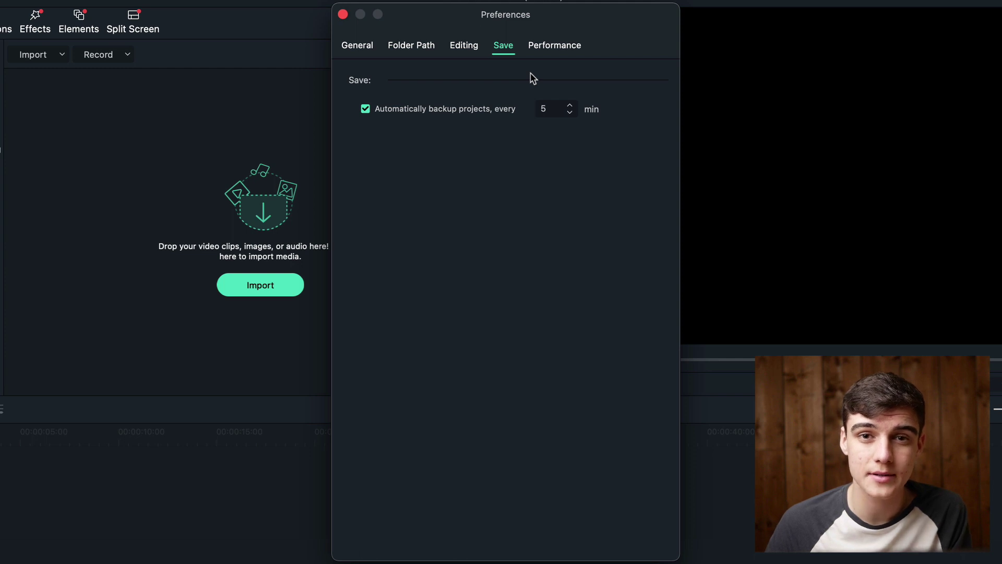
- Enable Background render and create proxies for footage above 1280 x 720 in Performance settings
{"action": "left_click", "coordinate": [550, 47]}
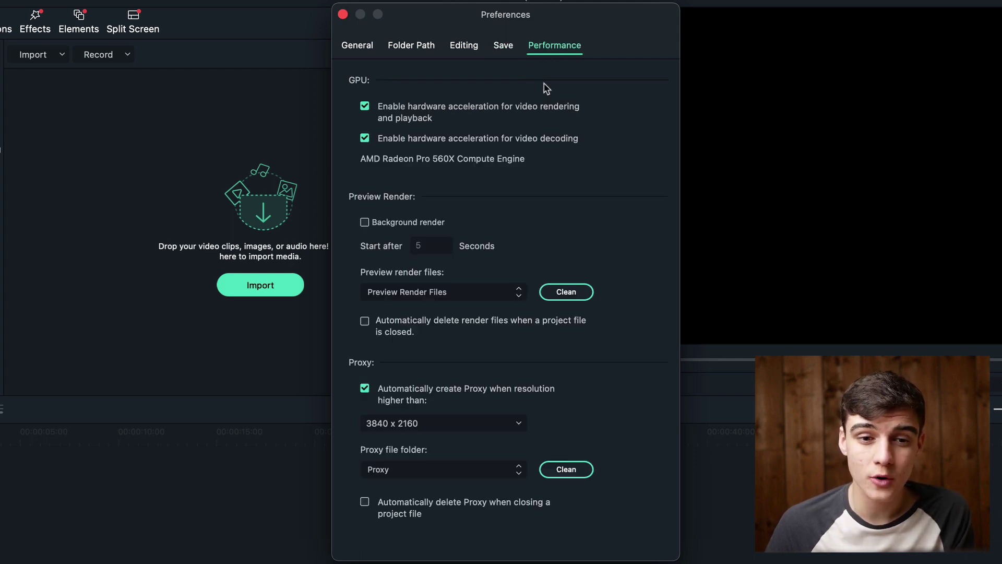
{"action": "left_click", "coordinate": [365, 222]}
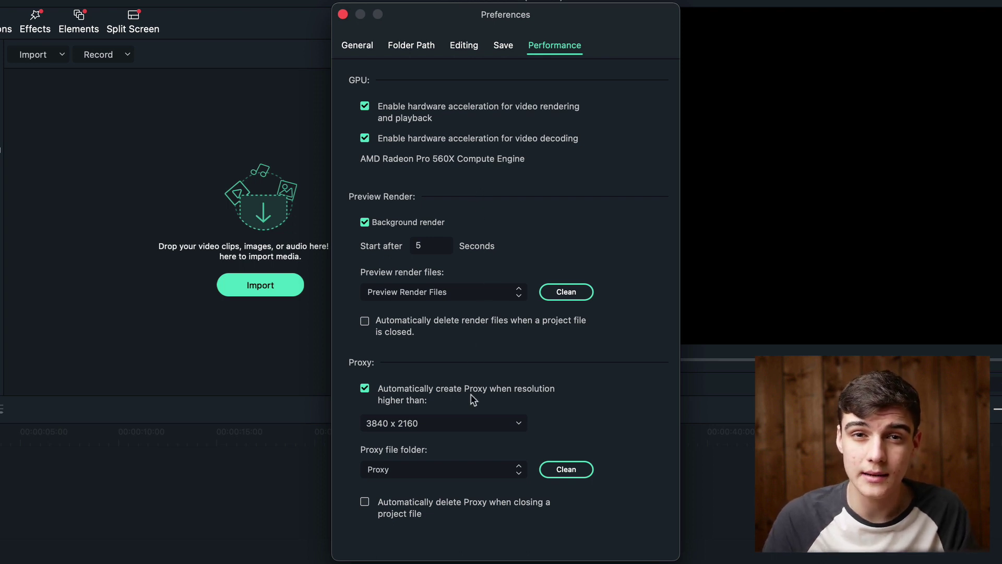
{"action": "left_click", "coordinate": [477, 423]}
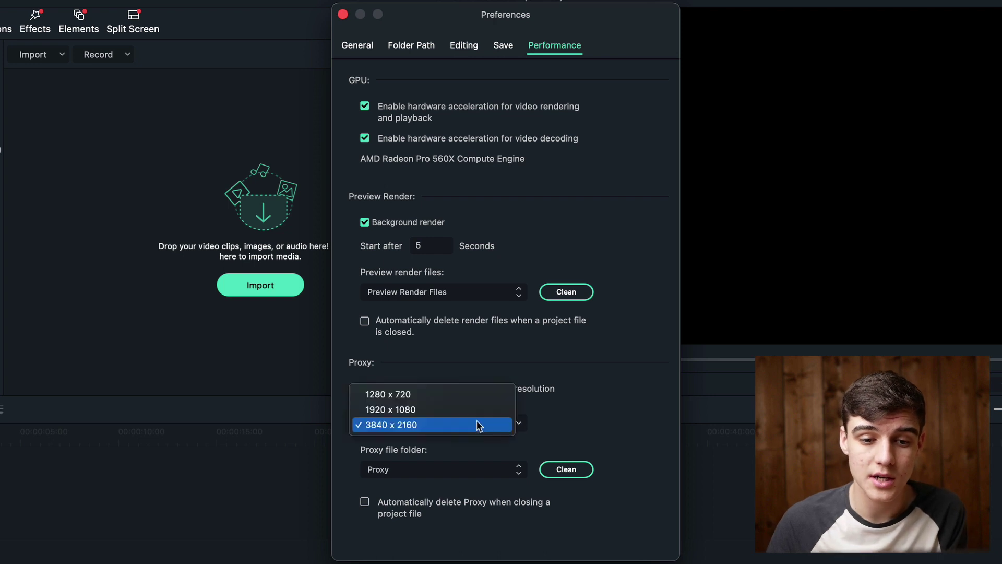
{"action": "left_click", "coordinate": [468, 402]}
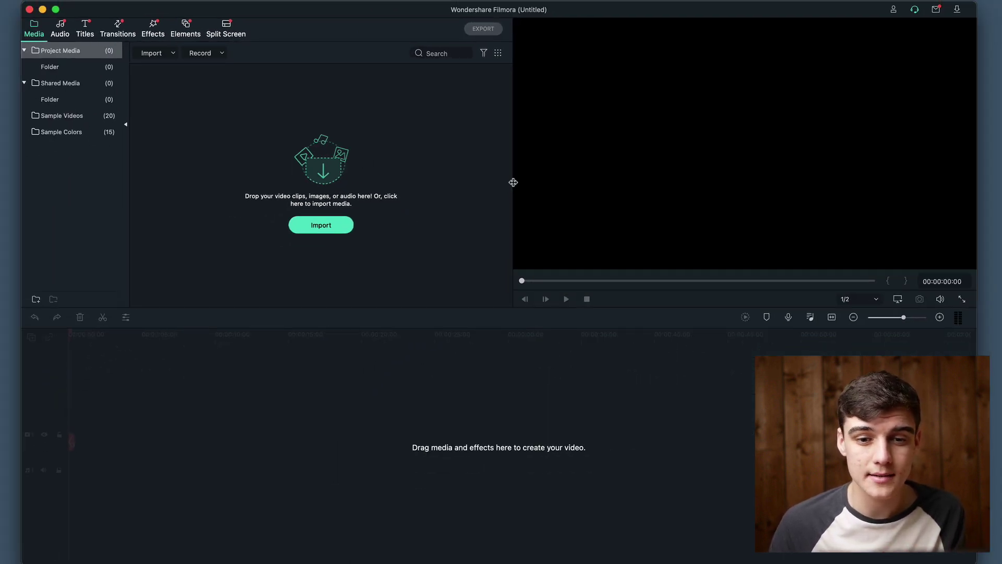
- Raise the divider above the timeline to make the timeline taller than the panels above
{"action": "left_click_drag", "start_coordinate": [478, 308], "coordinate": [479, 286]}
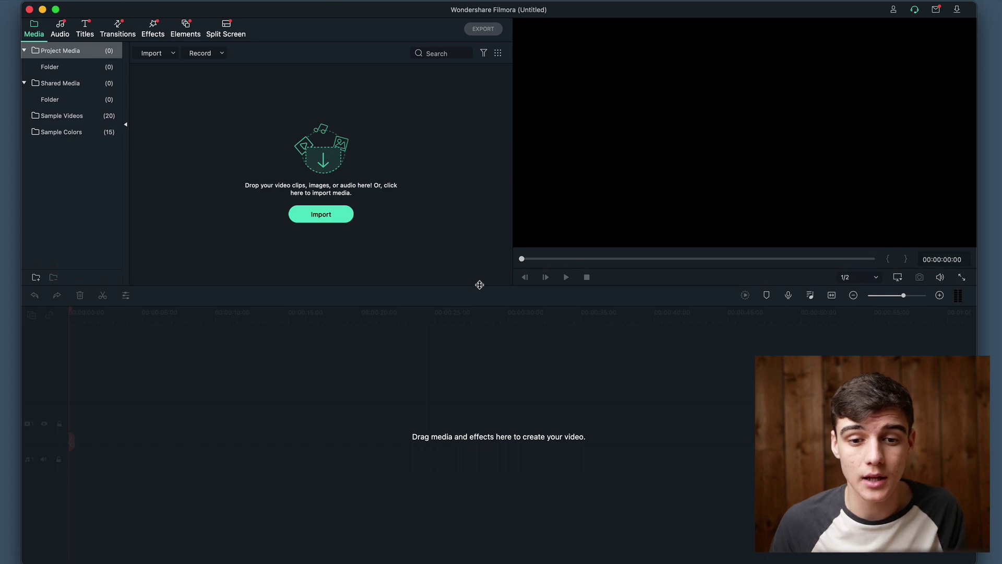